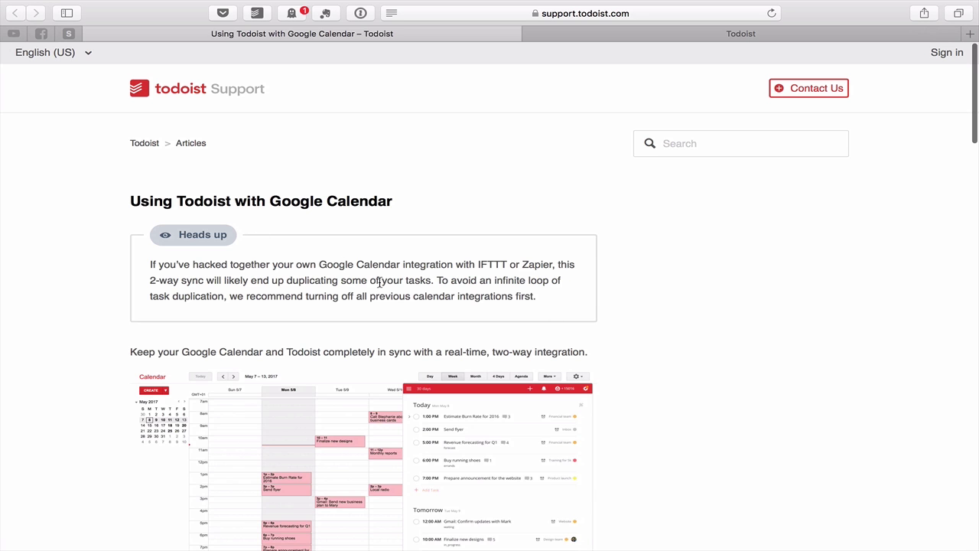
- Scroll the support article down to the four steps for connecting Todoist with Google Calendar
scroll(379, 282, "up", 5)
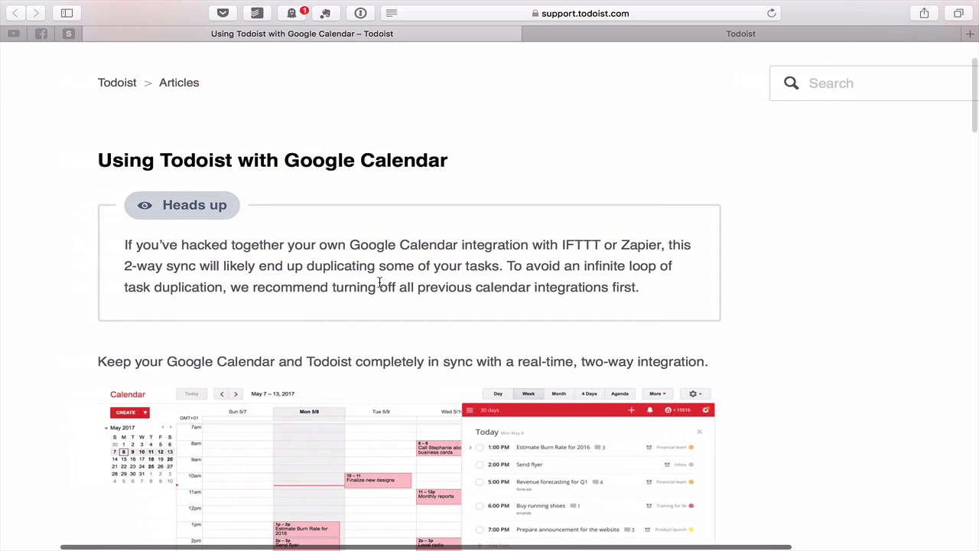
scroll(380, 282, "left", 3)
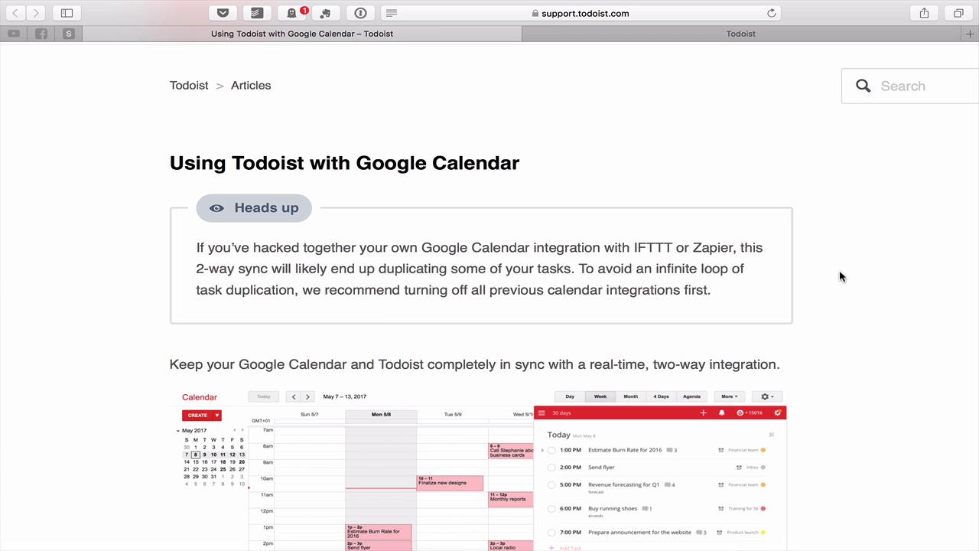
scroll(840, 276, "down", 5)
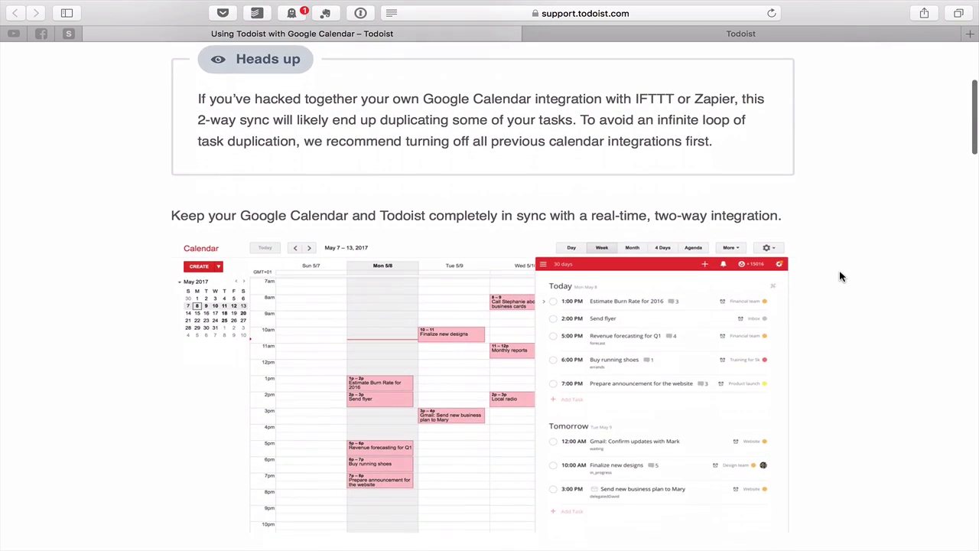
scroll(840, 276, "down", 10)
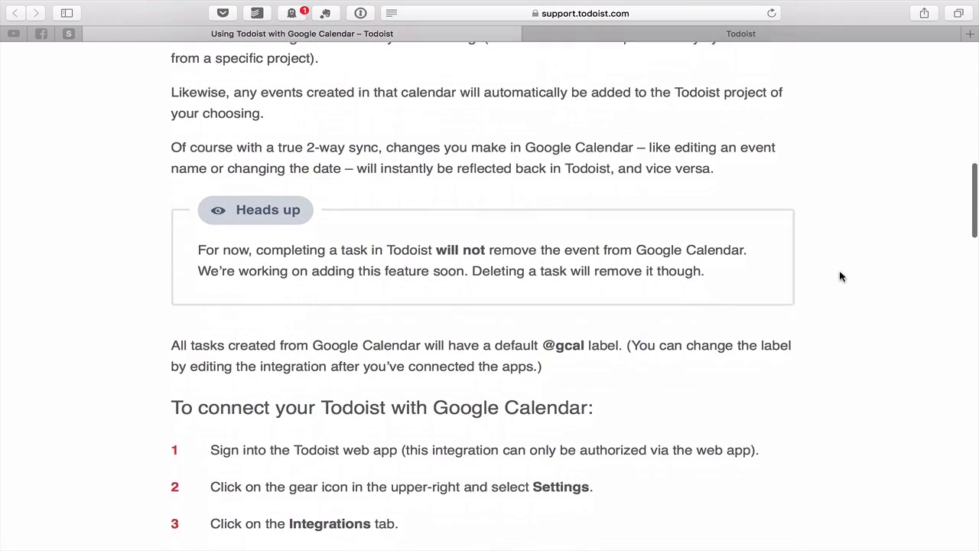
scroll(763, 308, "down", 1)
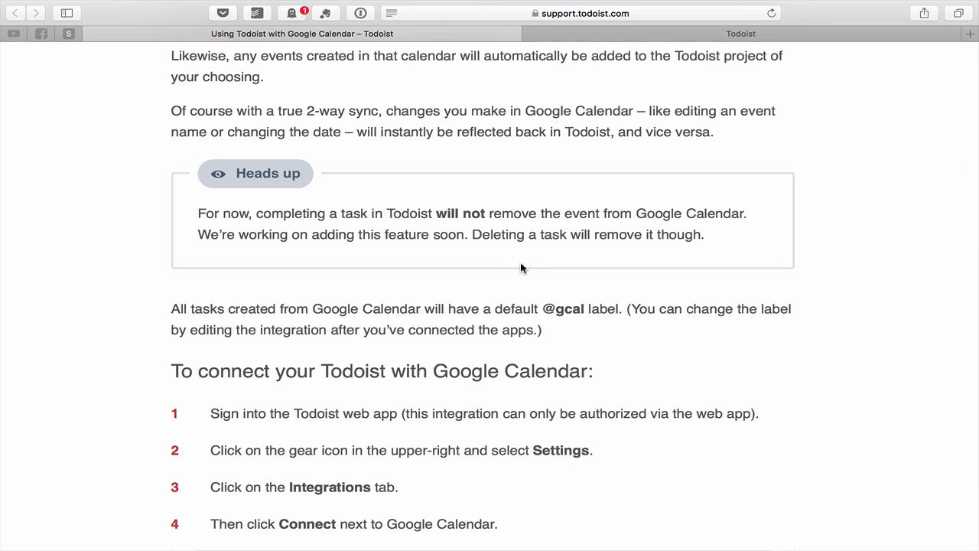
scroll(165, 313, "down", 3)
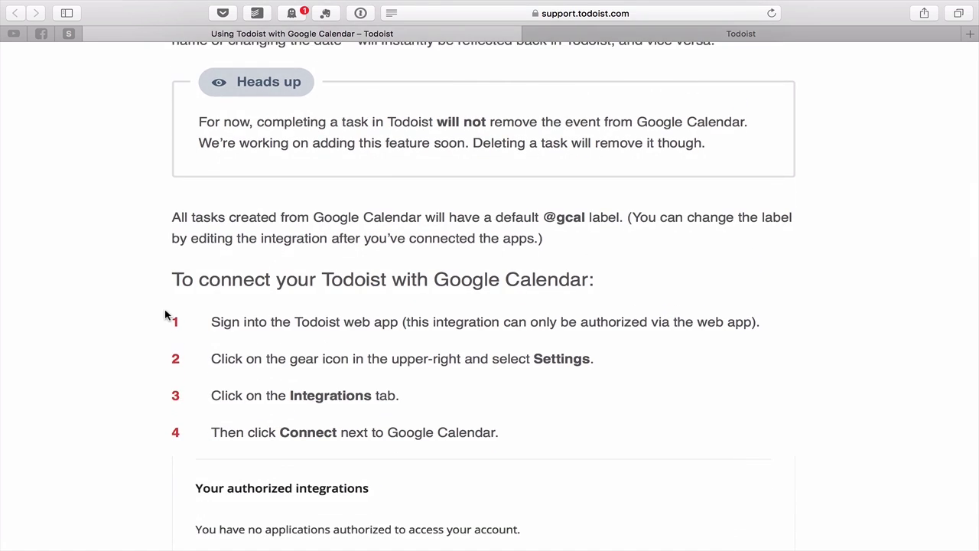
scroll(165, 314, "down", 2)
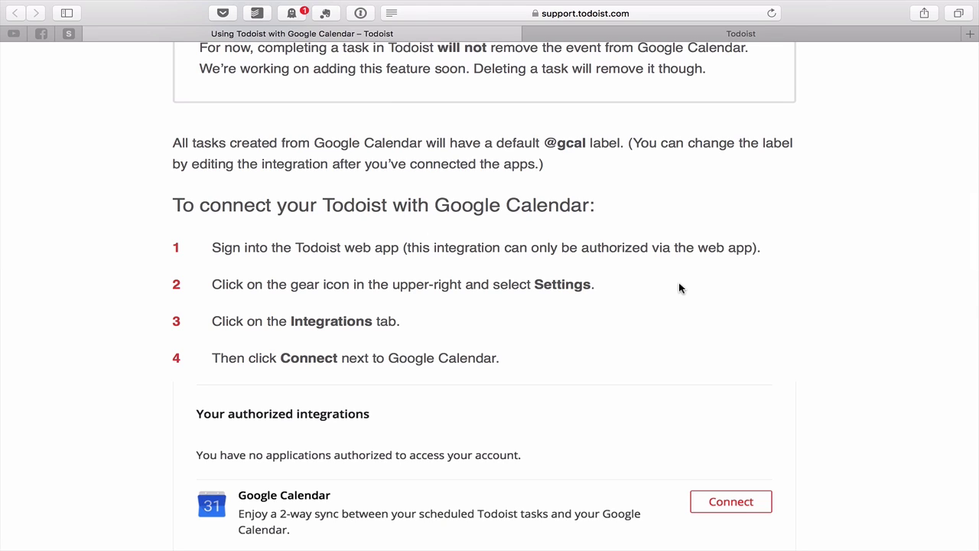
- Return to Todoist's Today list of overdue tasks, then switch desktops to Google Calendar
left_click(775, 33)
scroll(885, 217, "down", 5)
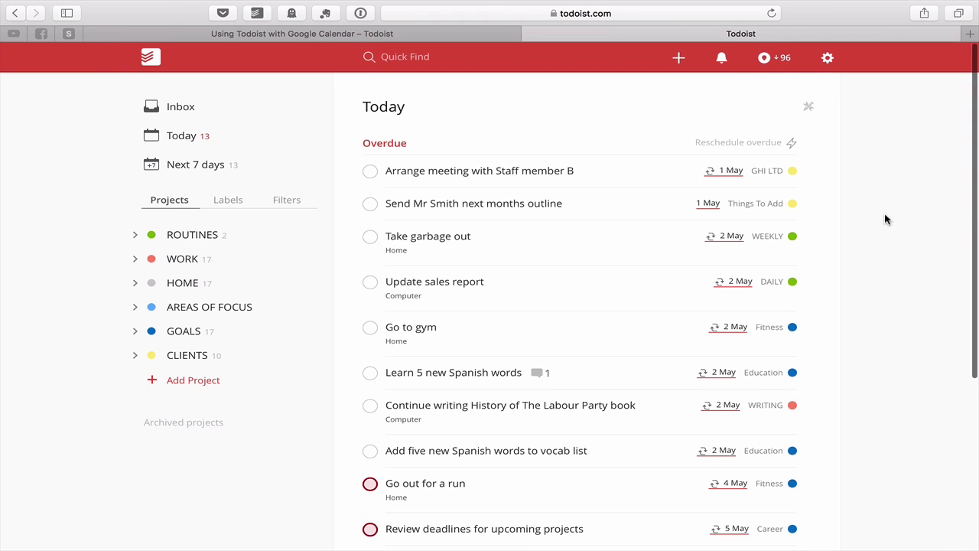
scroll(885, 219, "up", 5)
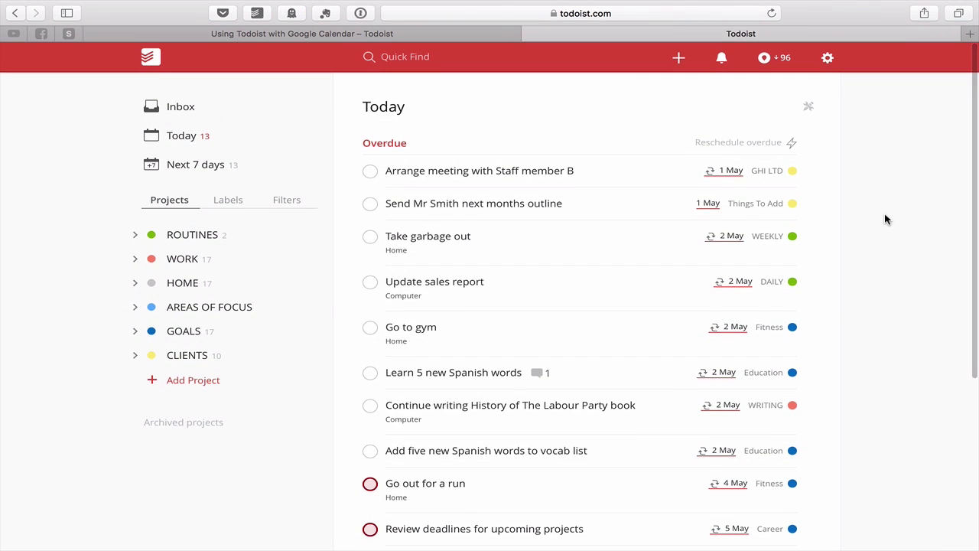
scroll(885, 219, "down", 5)
scroll(885, 219, "up", 5)
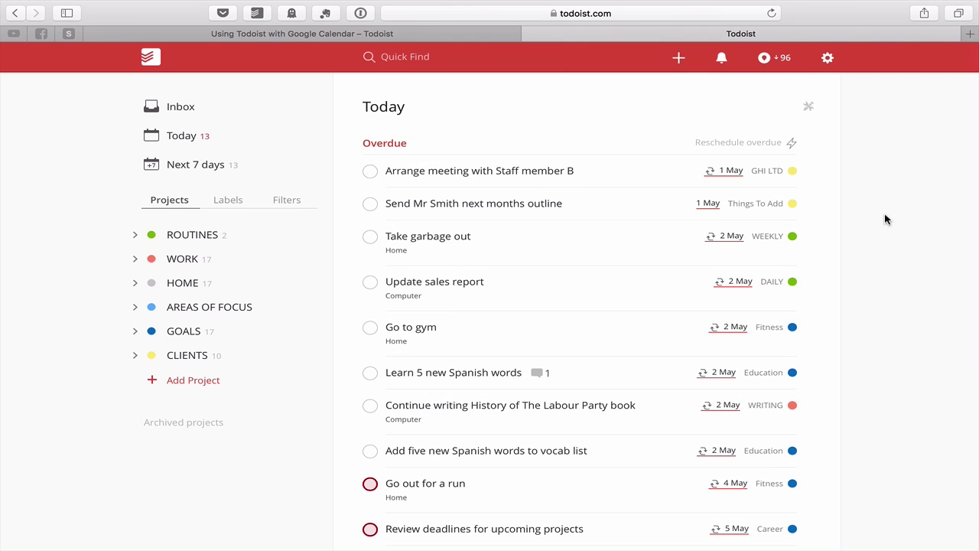
key("ctrl+Right")
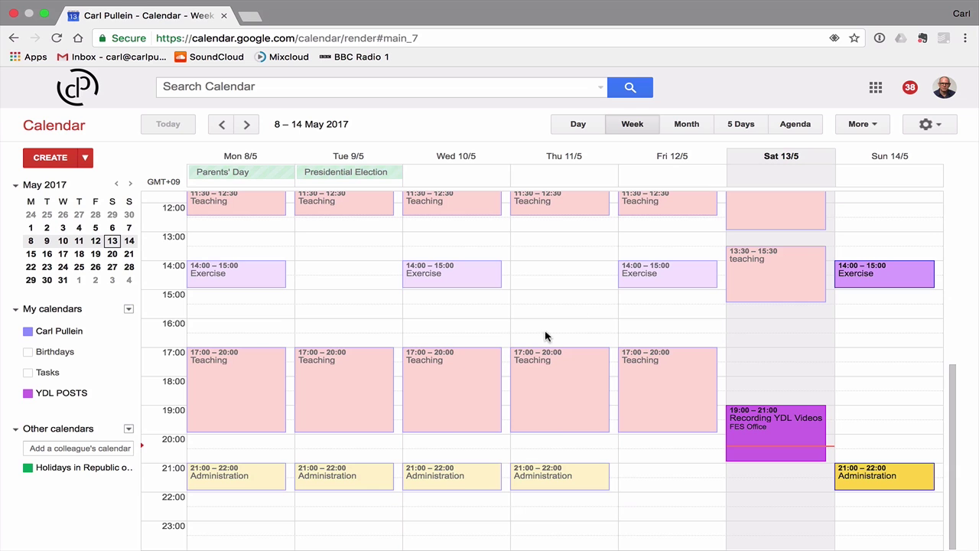
- Scroll through the Google Calendar events for the week of 8–14 May 2017
scroll(389, 329, "up", 2)
scroll(388, 333, "down", 1)
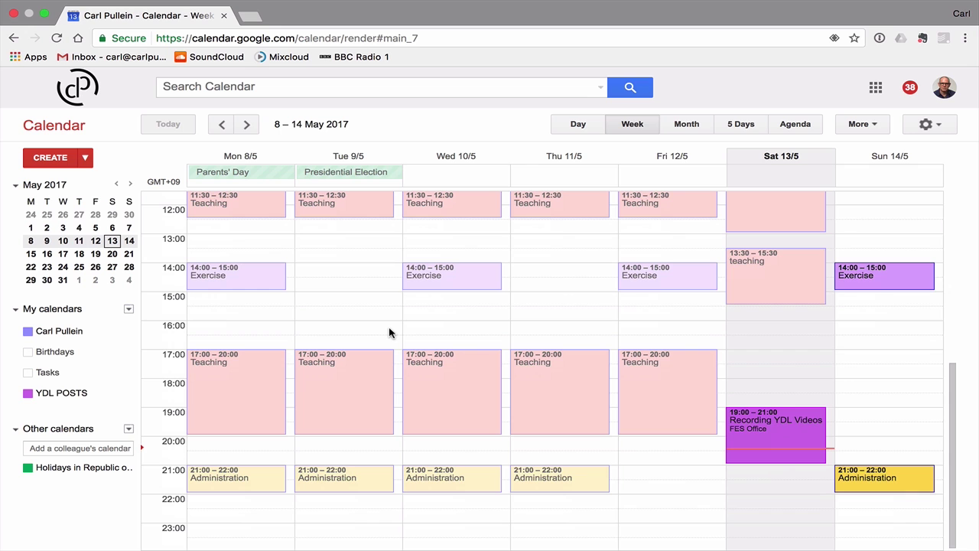
scroll(389, 332, "up", 6)
scroll(388, 333, "down", 4)
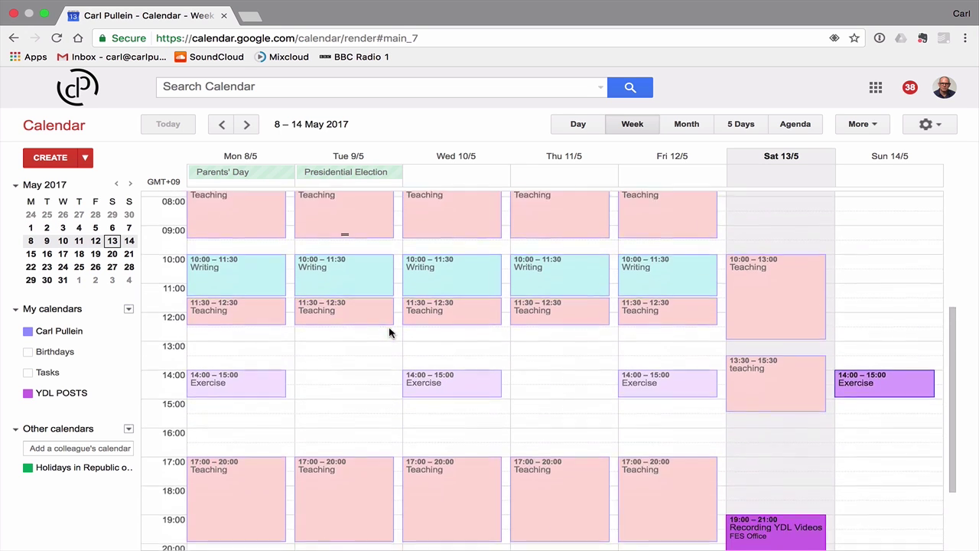
scroll(389, 327, "down", 2)
scroll(389, 326, "up", 4)
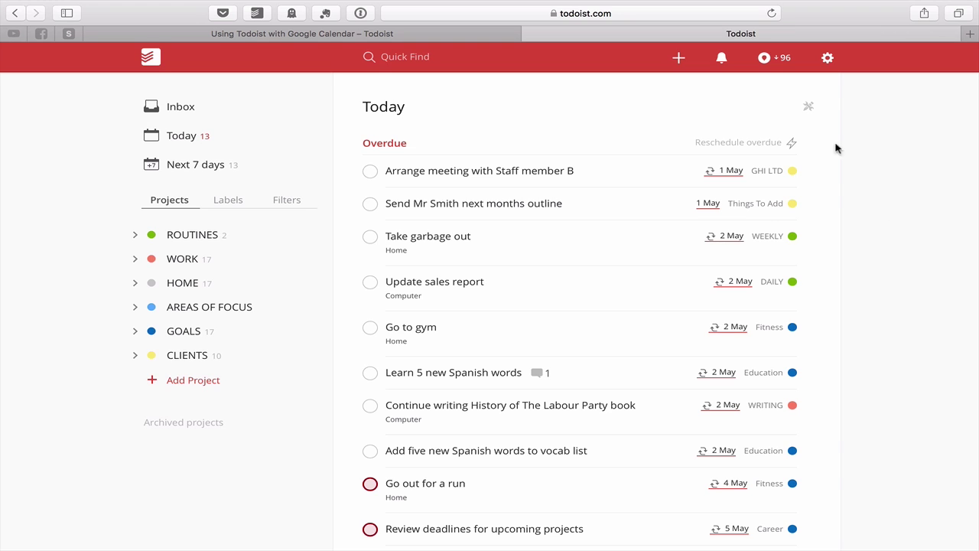
- From Todoist Settings > Integrations, start the Google Calendar connection to reach Google sign-in
left_click(828, 59)
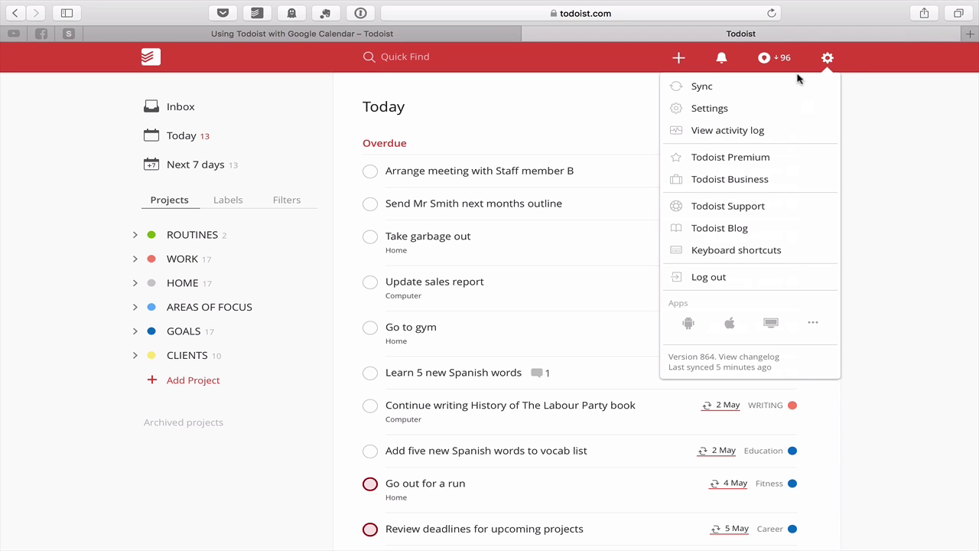
left_click(708, 110)
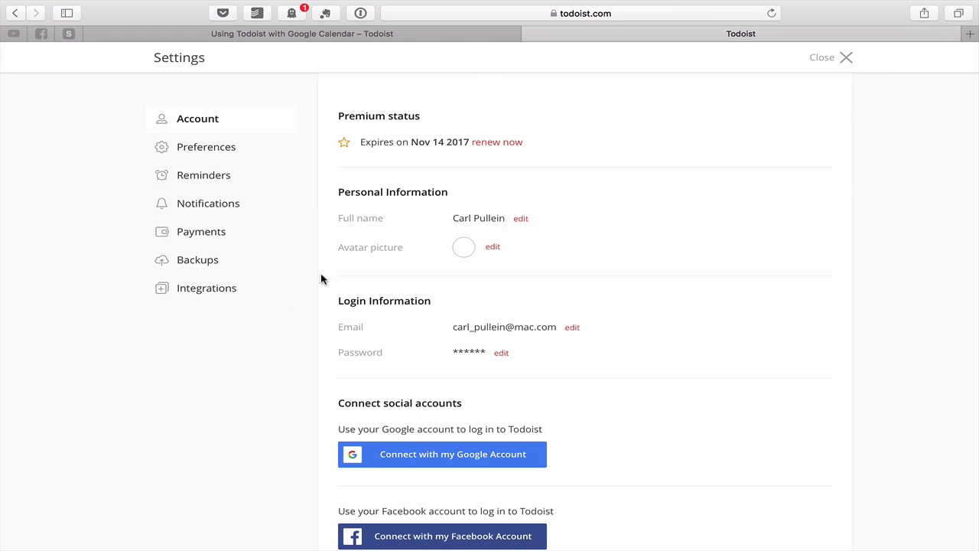
left_click(209, 292)
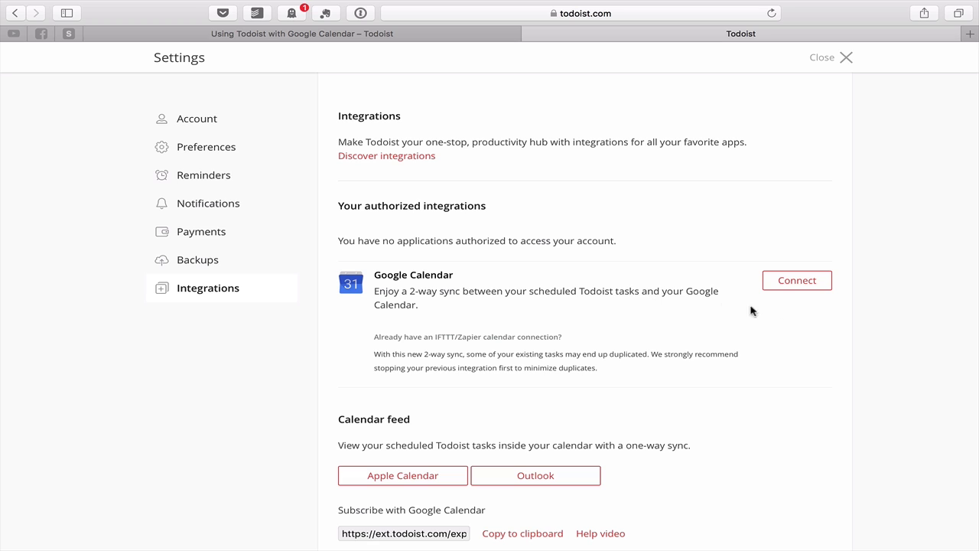
left_click(809, 287)
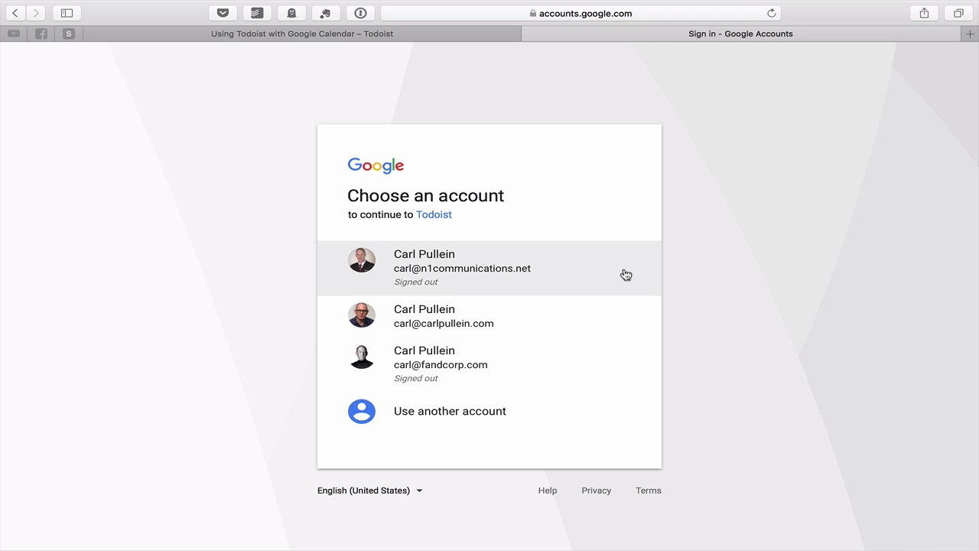
- Choose the Google account and allow Todoist to manage its calendars
left_click(443, 324)
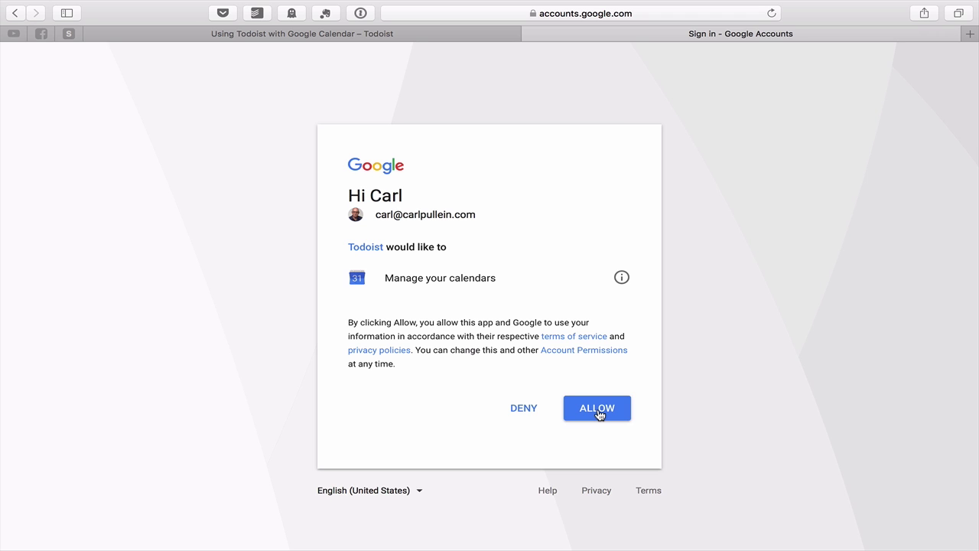
left_click(598, 410)
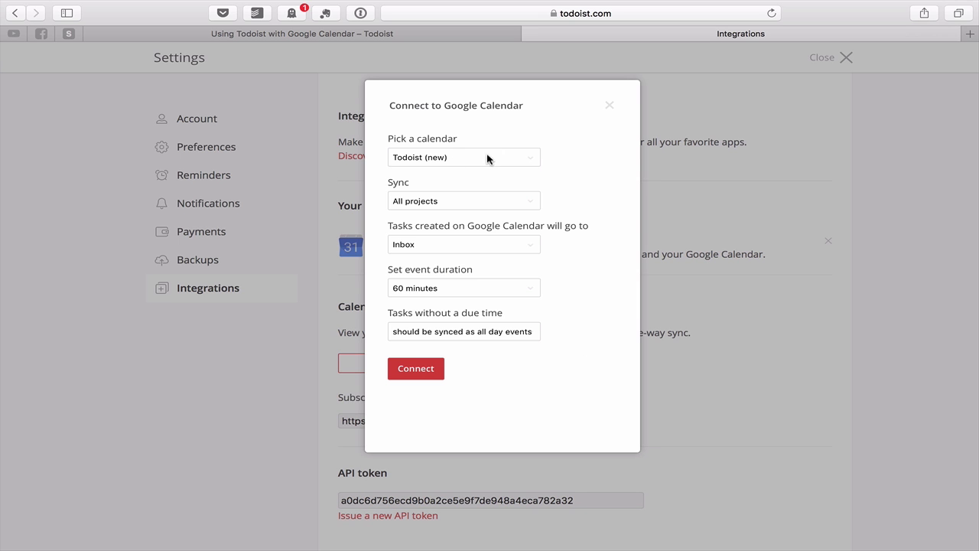
- Connect the Primary calendar syncing only the WORK project, with 30-minute event duration
left_click(533, 156)
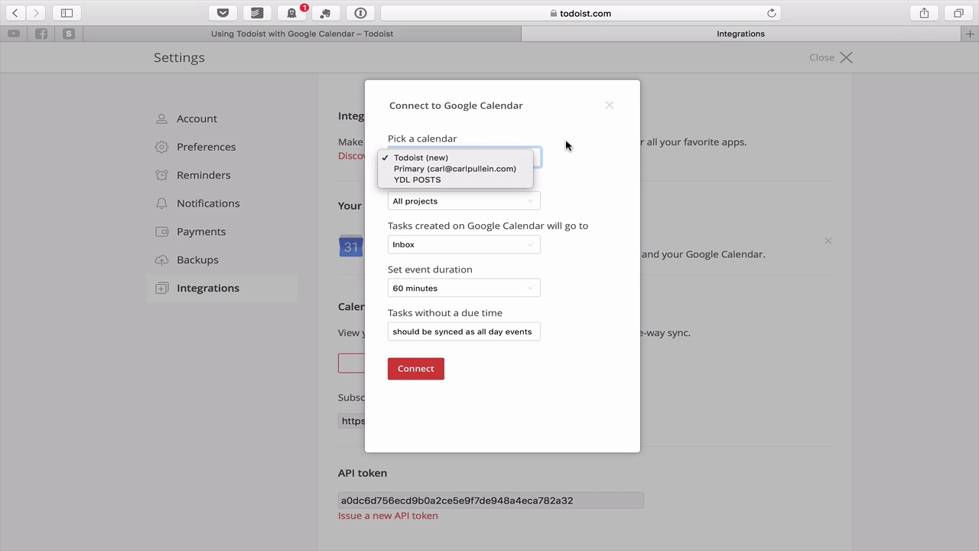
left_click(518, 167)
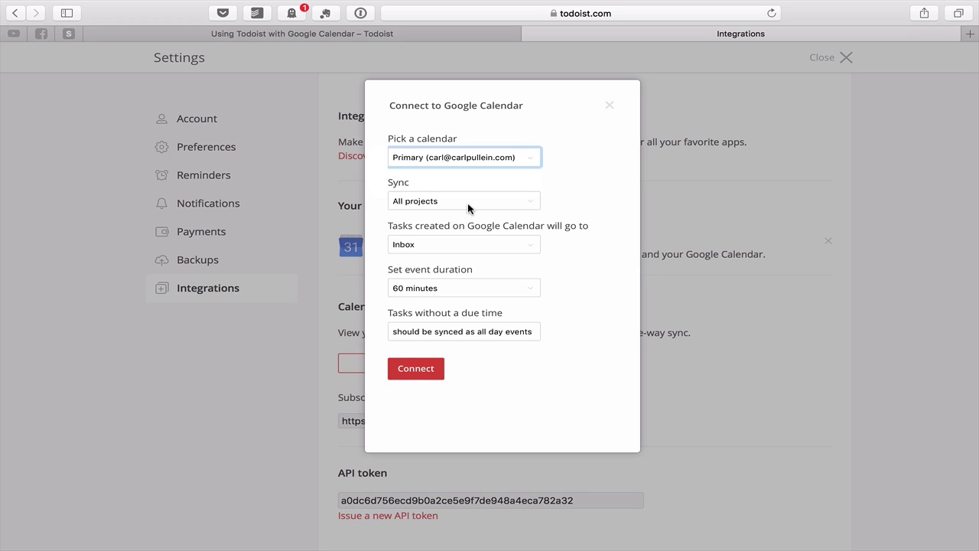
left_click(531, 202)
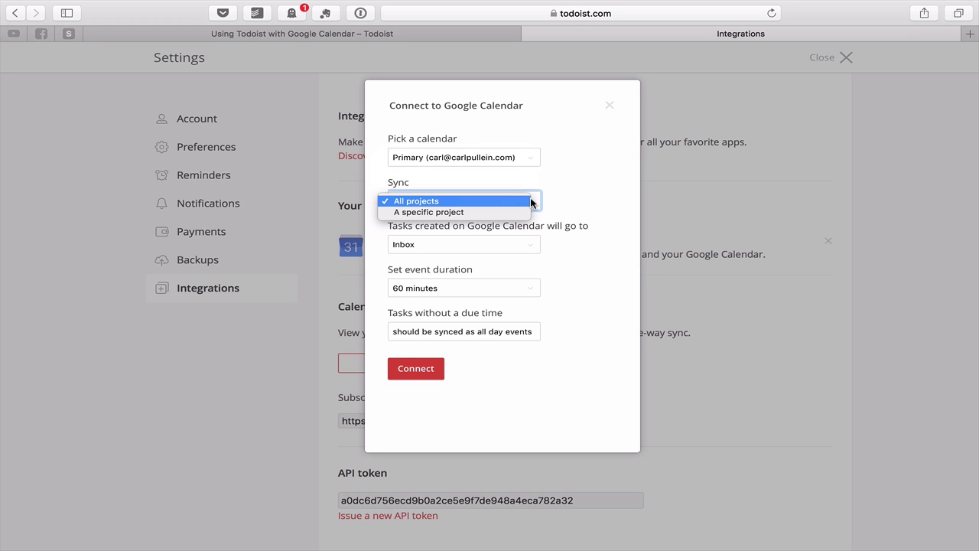
left_click(525, 213)
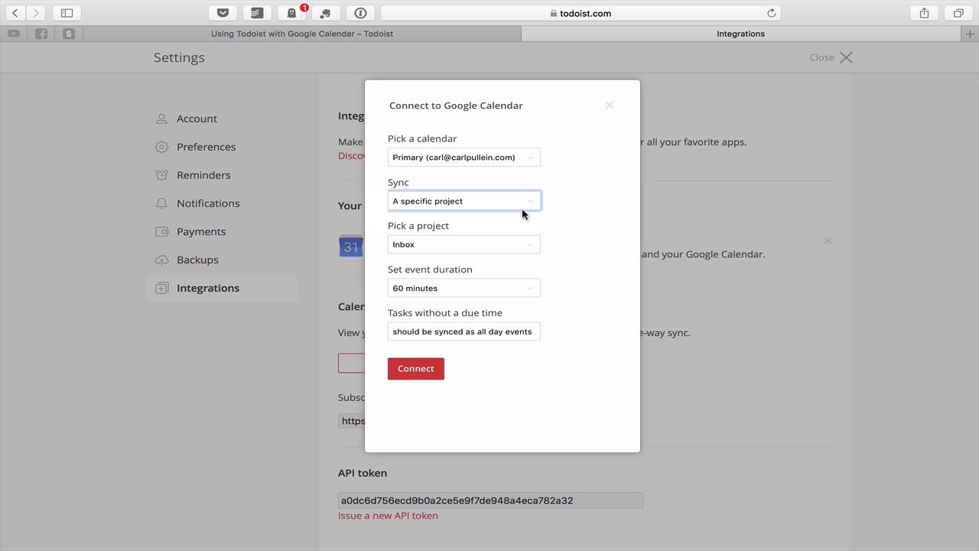
left_click(528, 244)
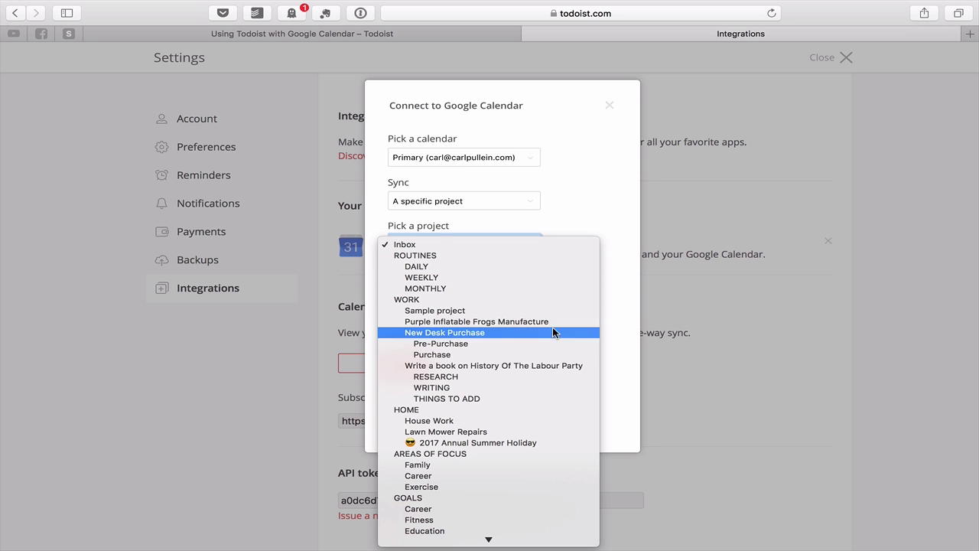
mouse_move(564, 538)
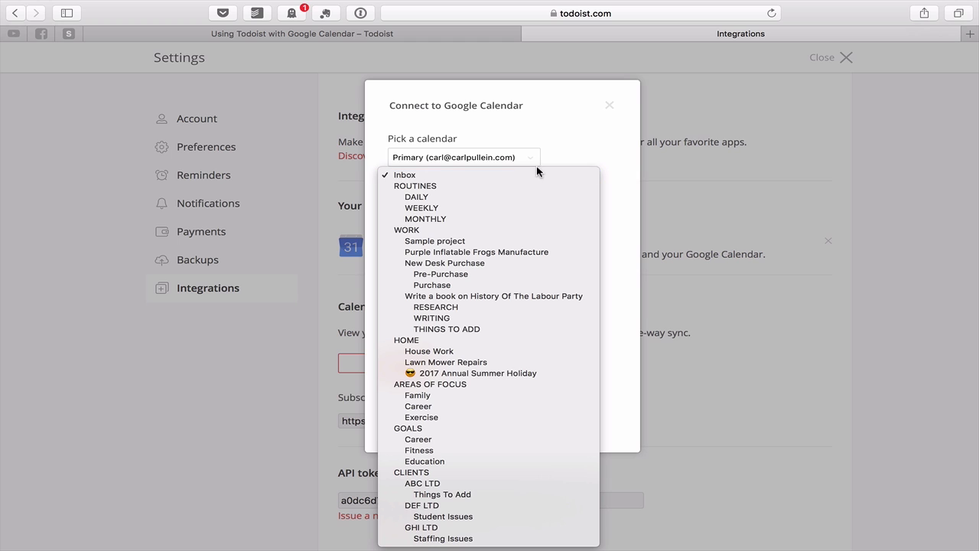
left_click(531, 229)
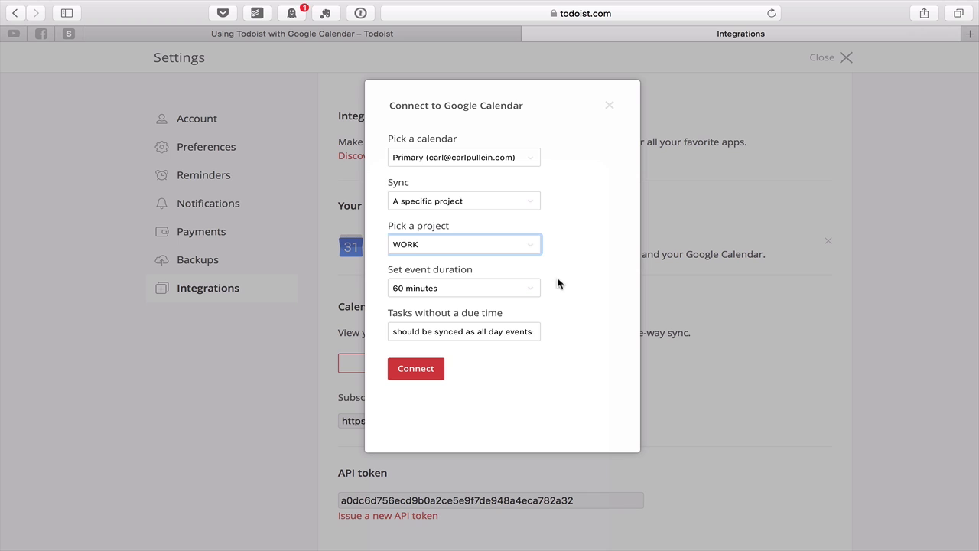
left_click(534, 294)
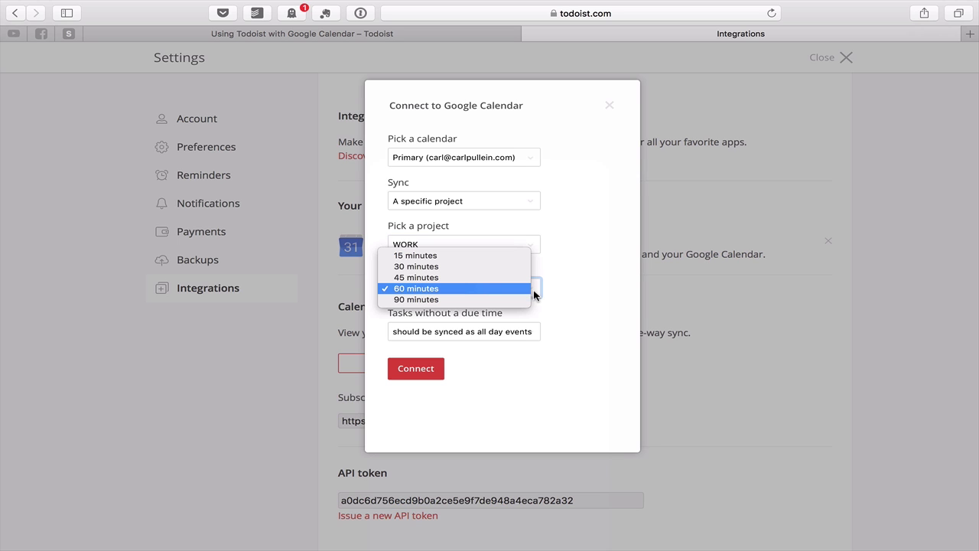
left_click(517, 274)
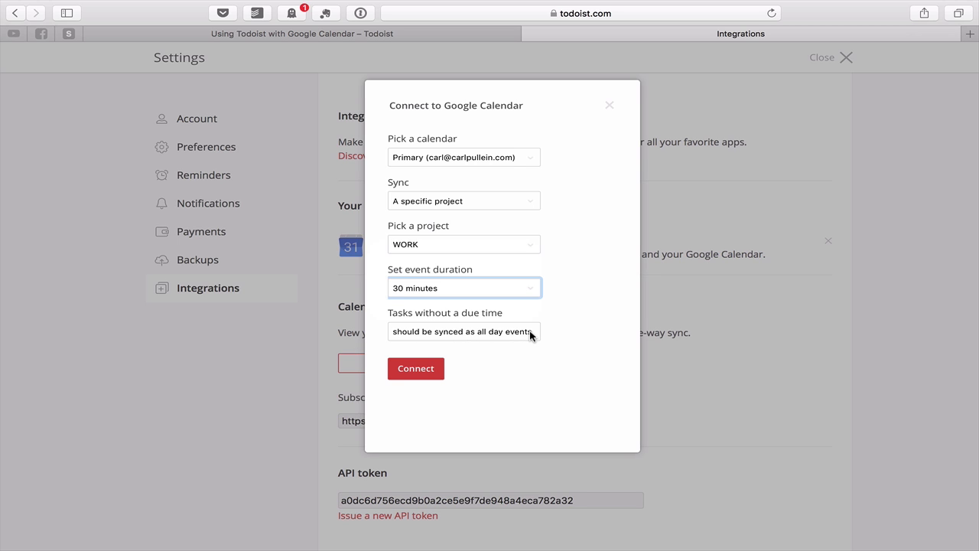
left_click(422, 375)
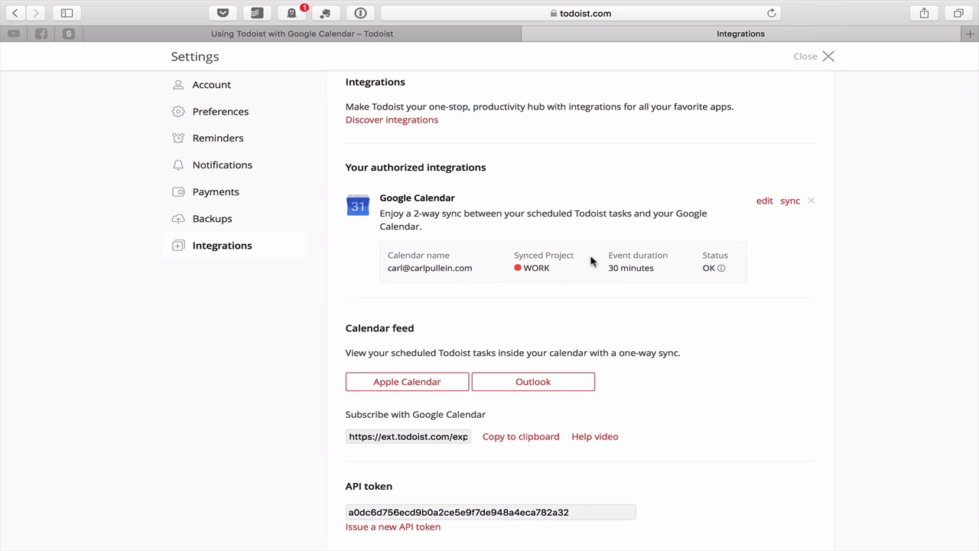
- Resync the Google Calendar integration, confirm with OK, and close Settings
left_click(790, 202)
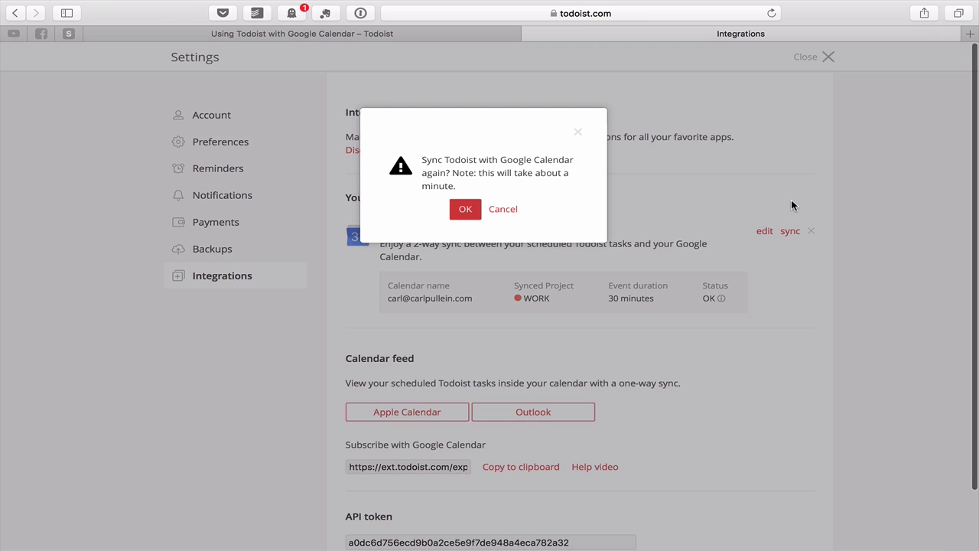
left_click(465, 211)
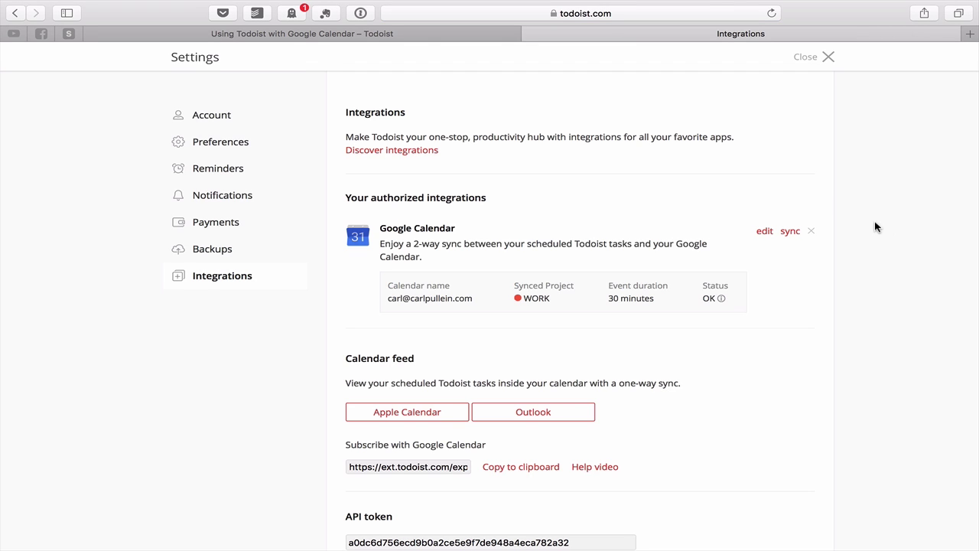
left_click(804, 59)
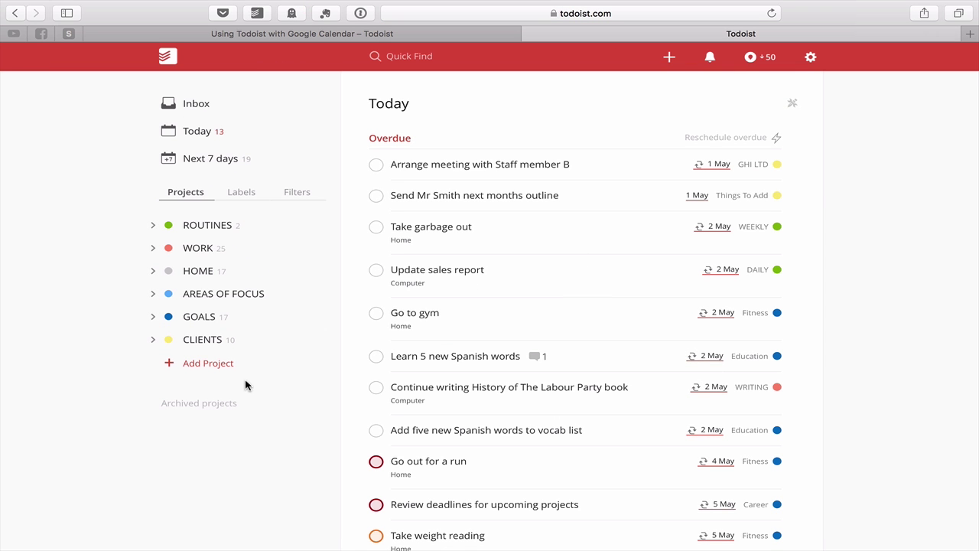
- Open the WORK project, then view the GCal label listing the 8 synced calendar events
scroll(237, 429, "down", 5)
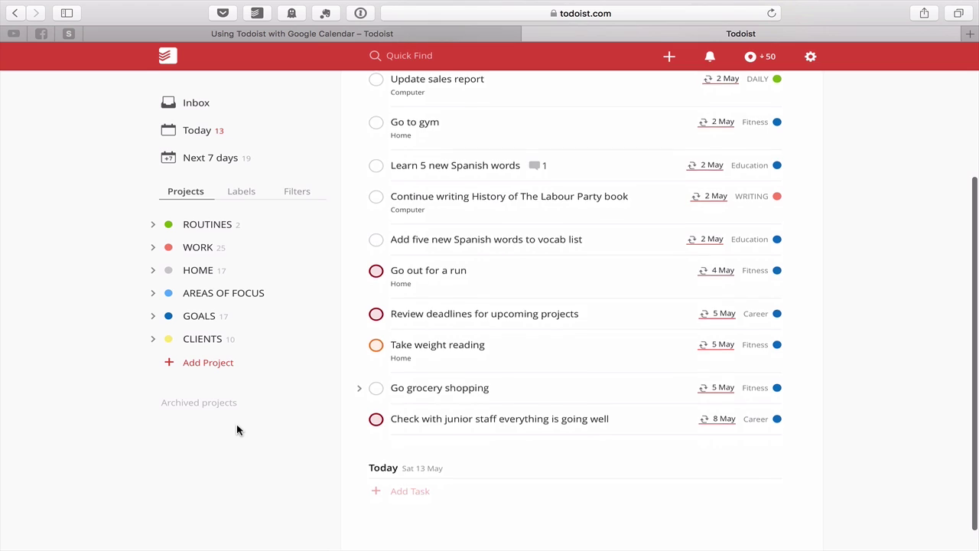
scroll(237, 429, "up", 5)
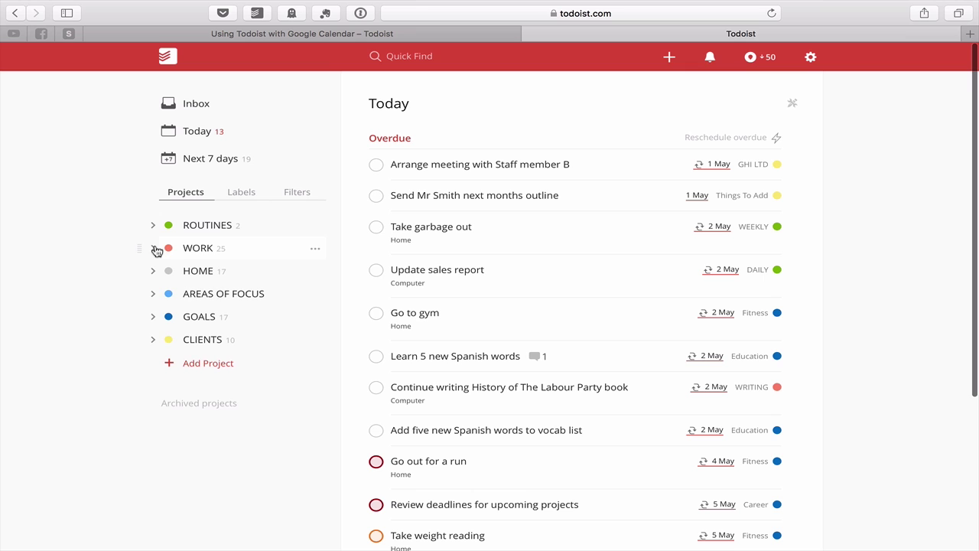
left_click(153, 249)
left_click(154, 248)
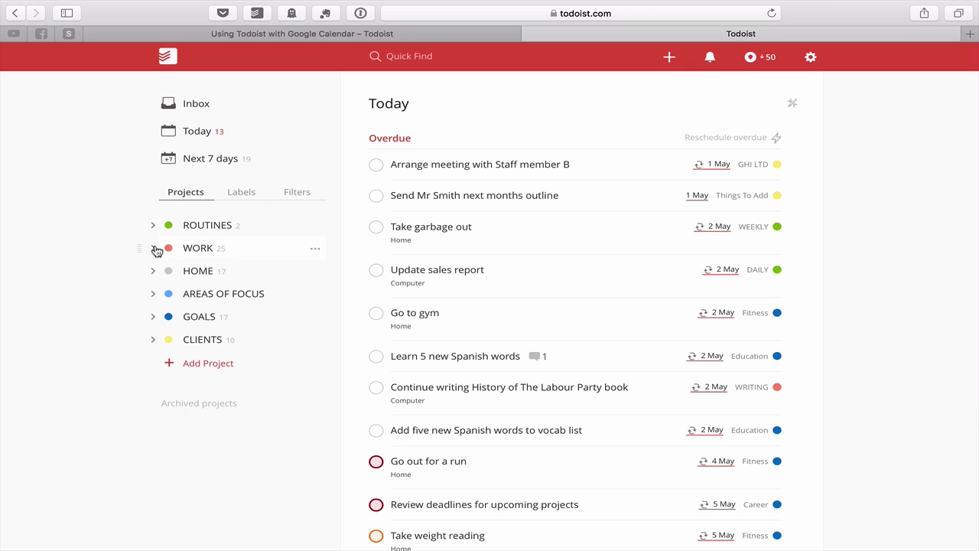
left_click(199, 248)
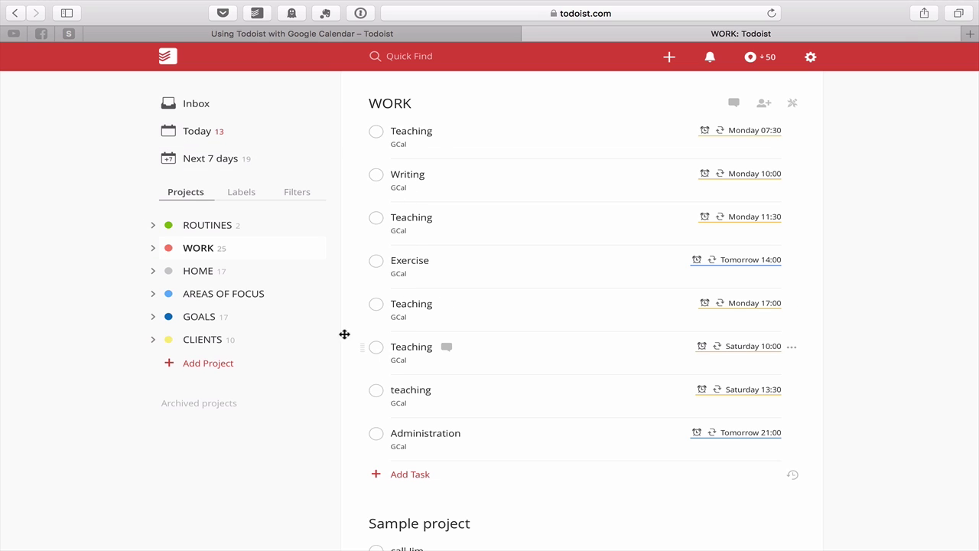
left_click(240, 197)
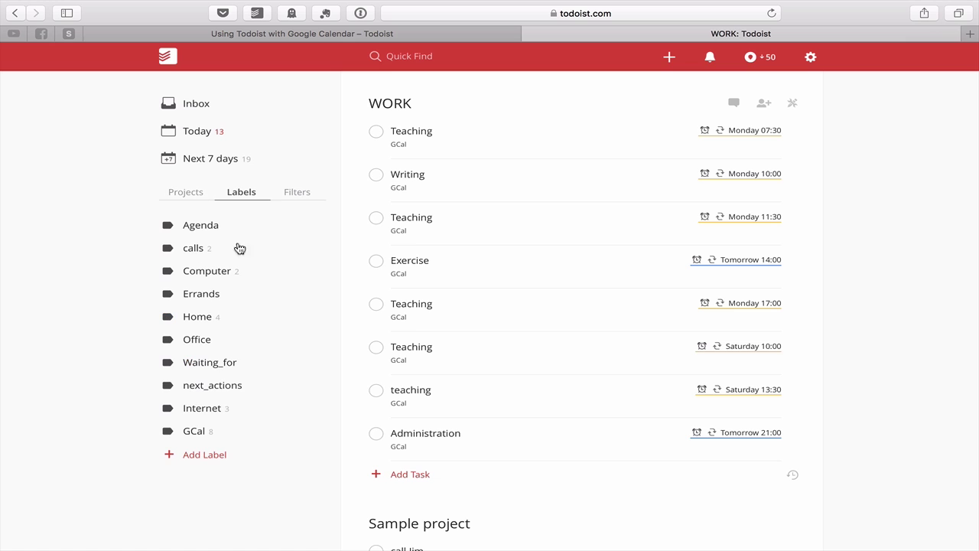
left_click(201, 433)
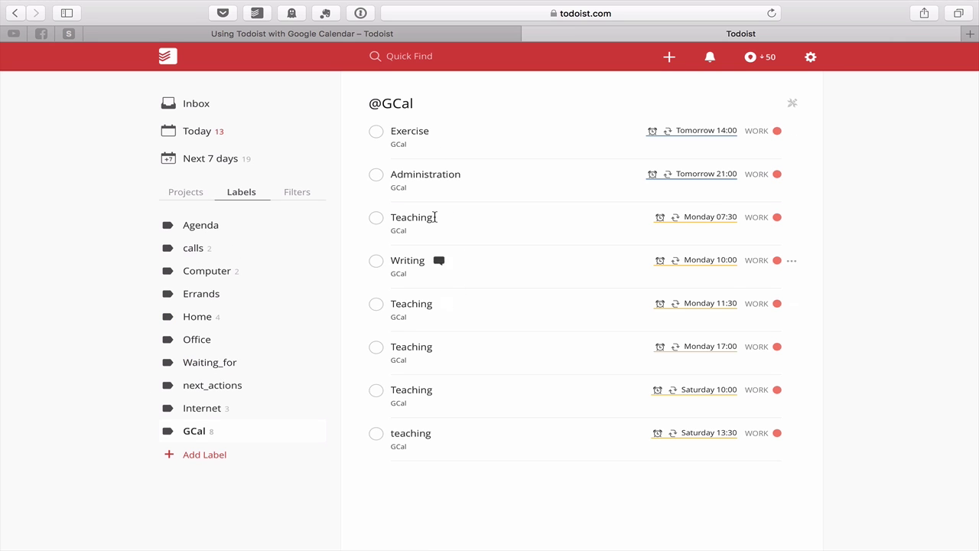